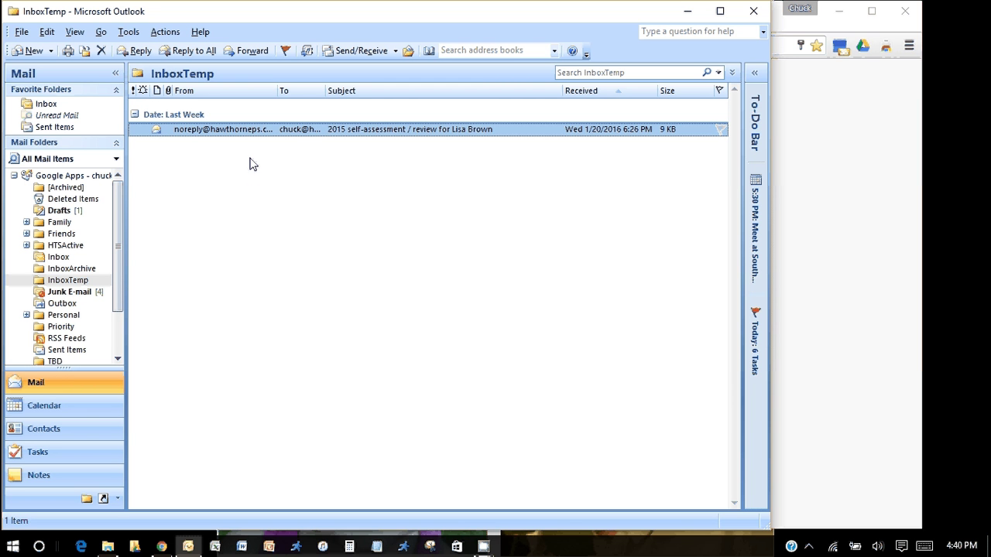
Open the 2015 self-assessment email in InboxTemp and follow its hawthorneps.com review link
double_click(302, 130)
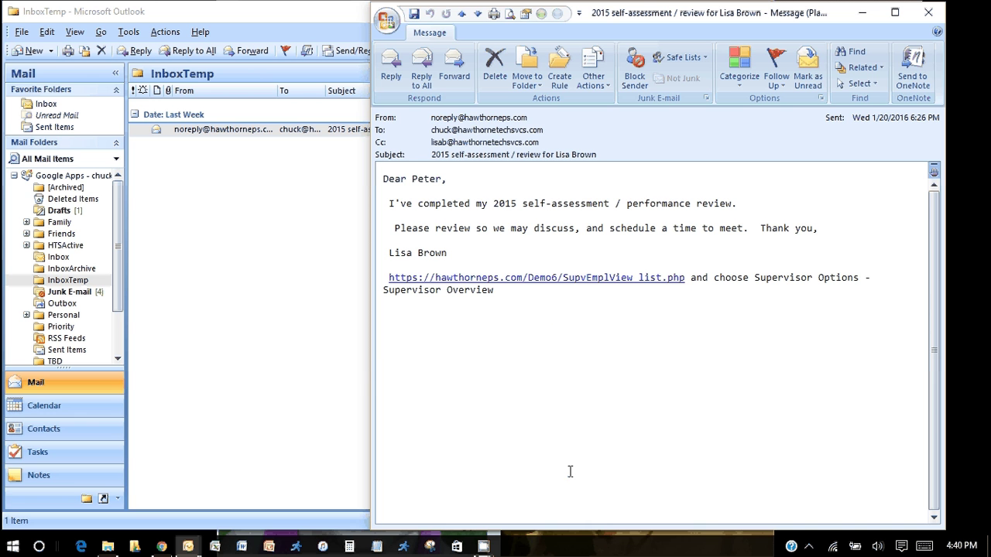
left_click(548, 286)
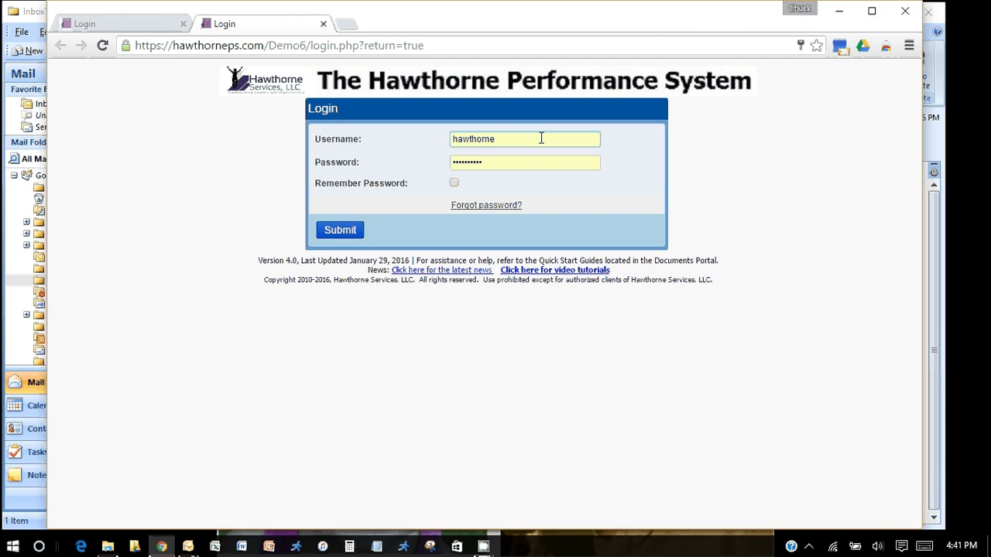
Log in to the performance system with the supervisor's username and password
double_click(532, 139)
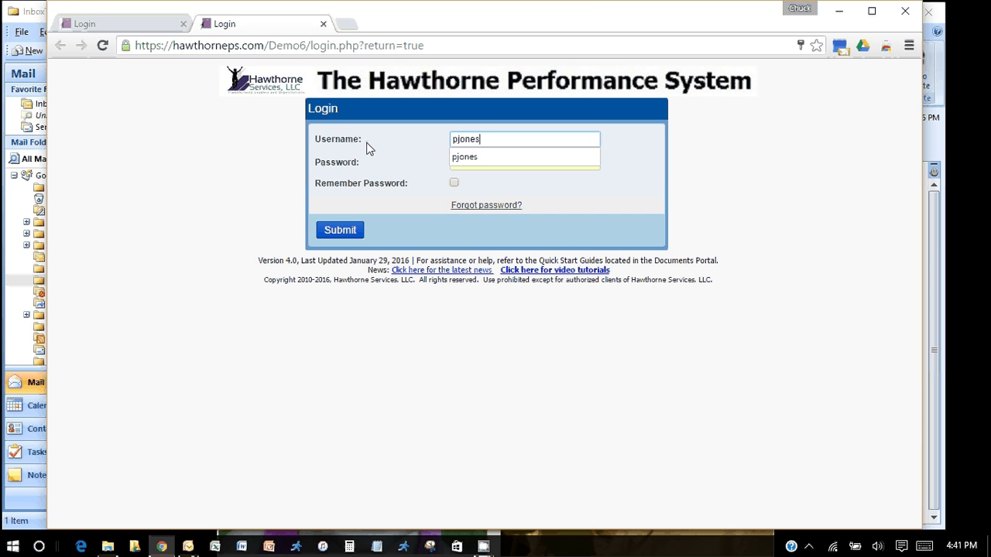
key("Tab")
type("******")
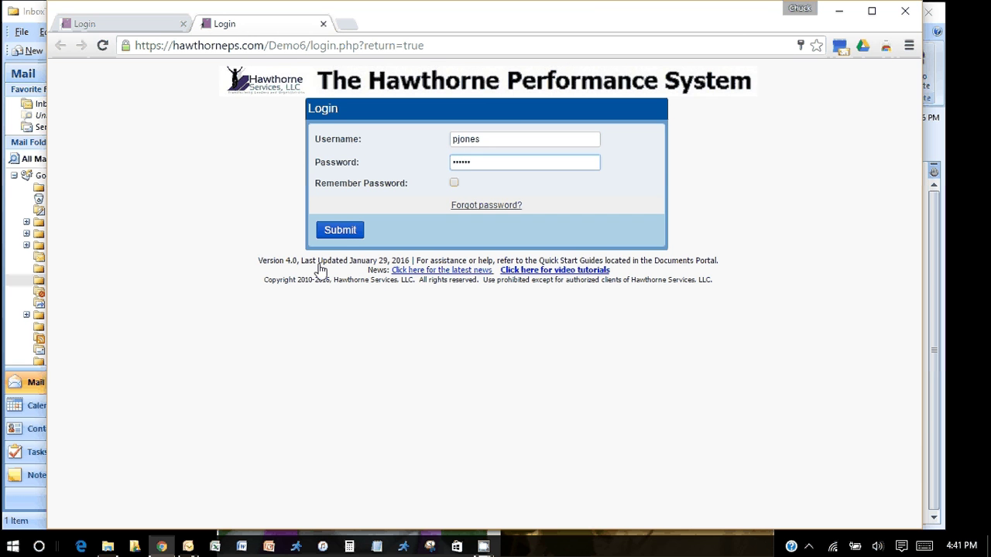
left_click(339, 235)
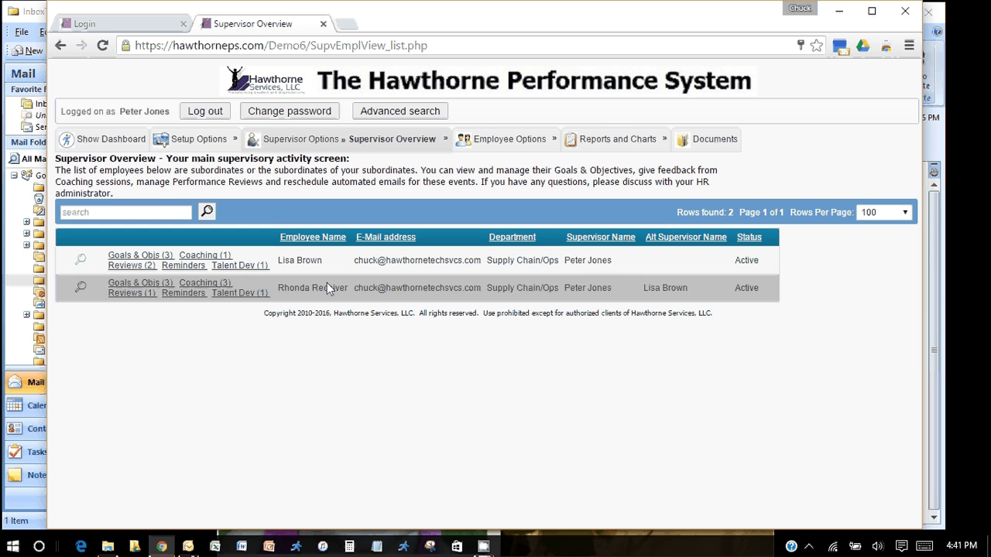
Open the employee's Performance Reviews list and start editing the 2015 Annual review
left_click(130, 267)
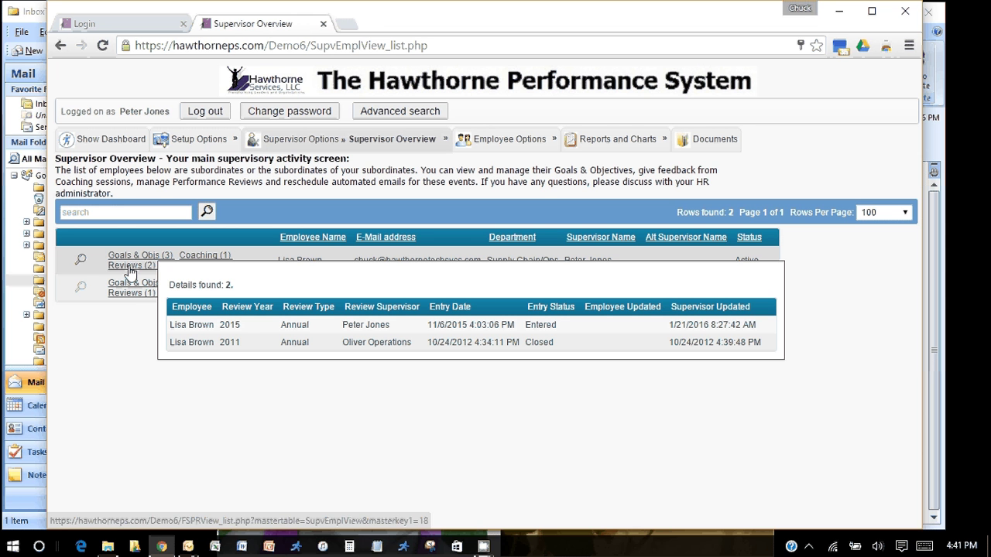
left_click(130, 266)
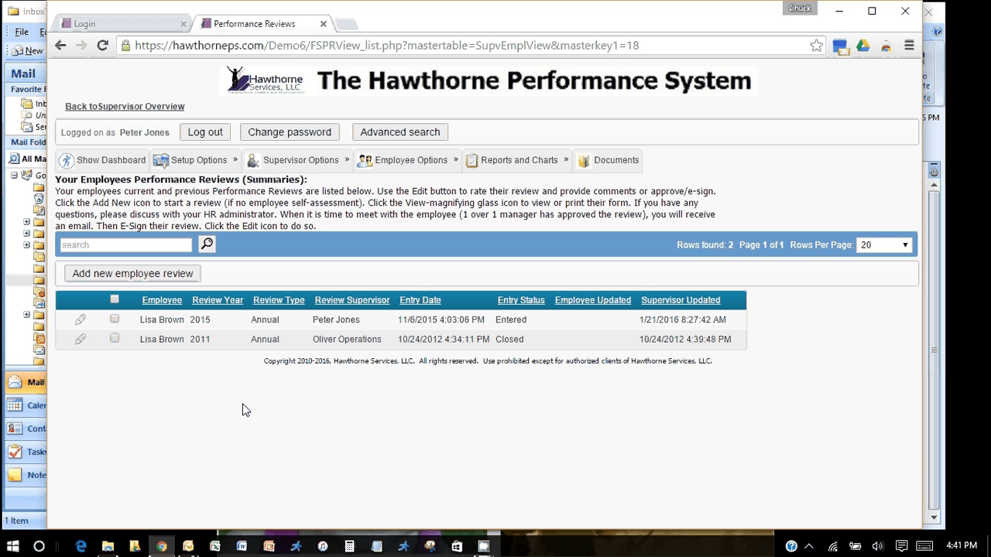
left_click(81, 322)
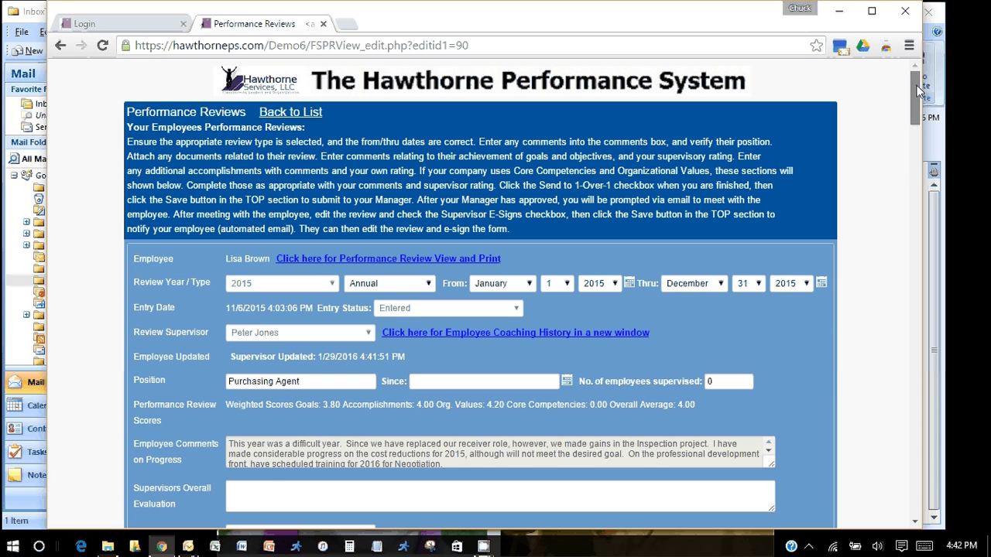
left_click_drag(918, 90, 916, 105)
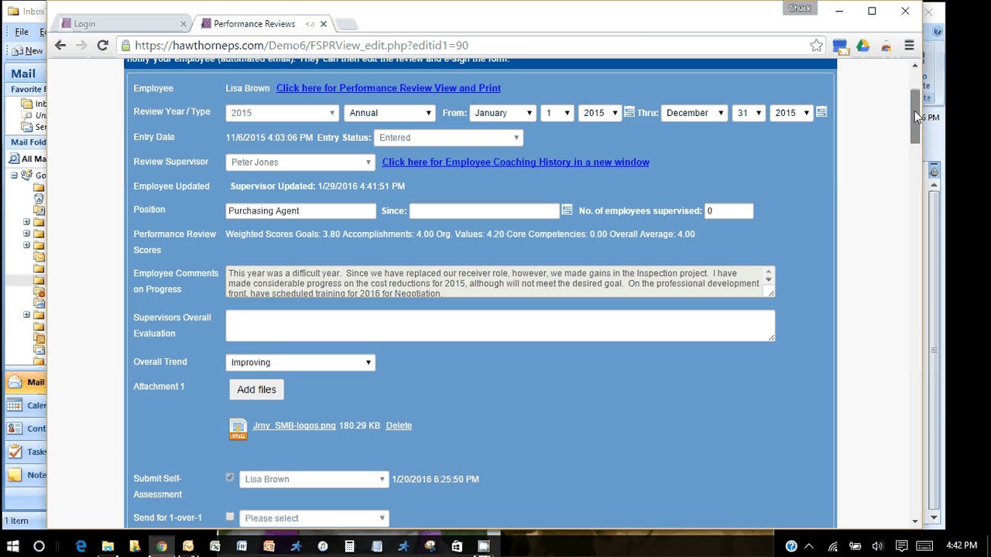
left_click_drag(915, 111, 915, 131)
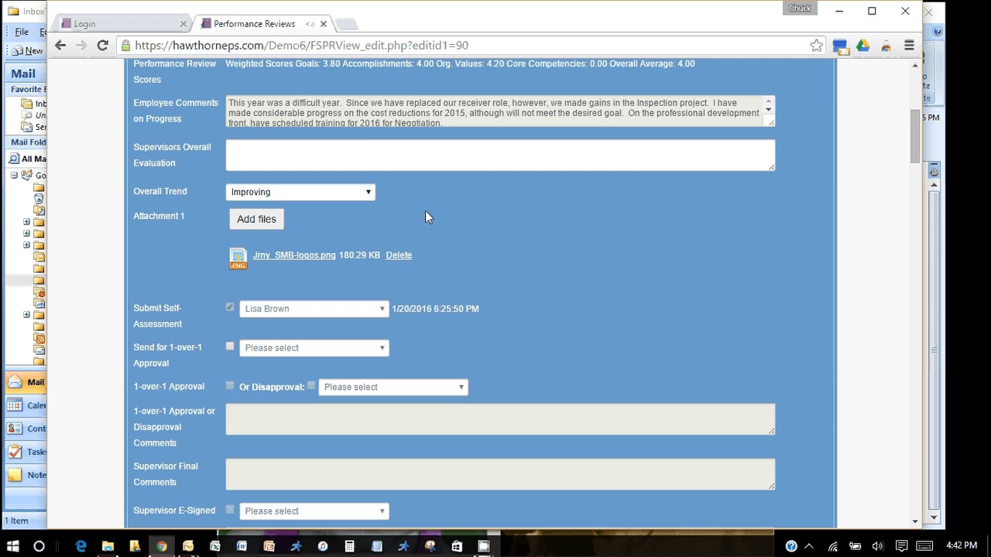
scroll(918, 157, "up", 1)
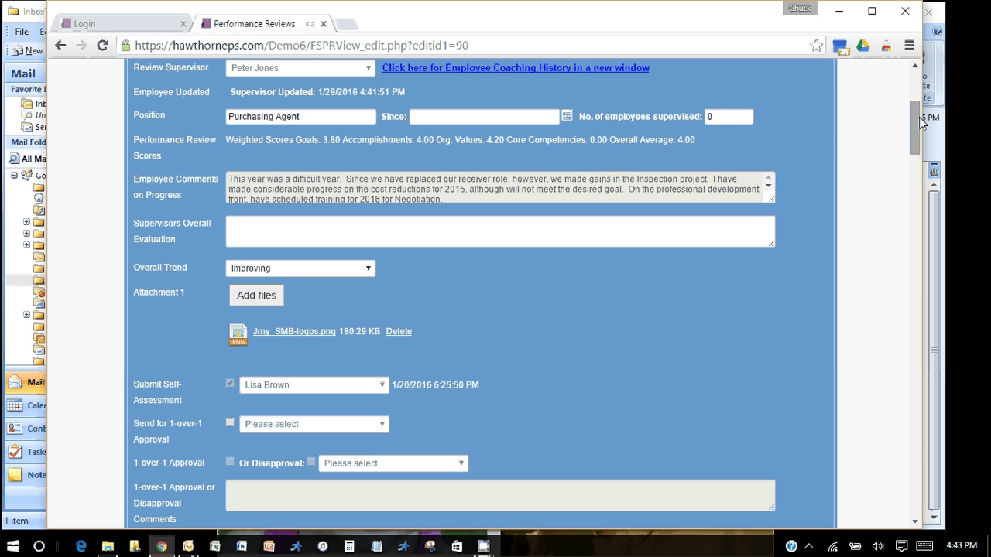
left_click_drag(919, 117, 913, 146)
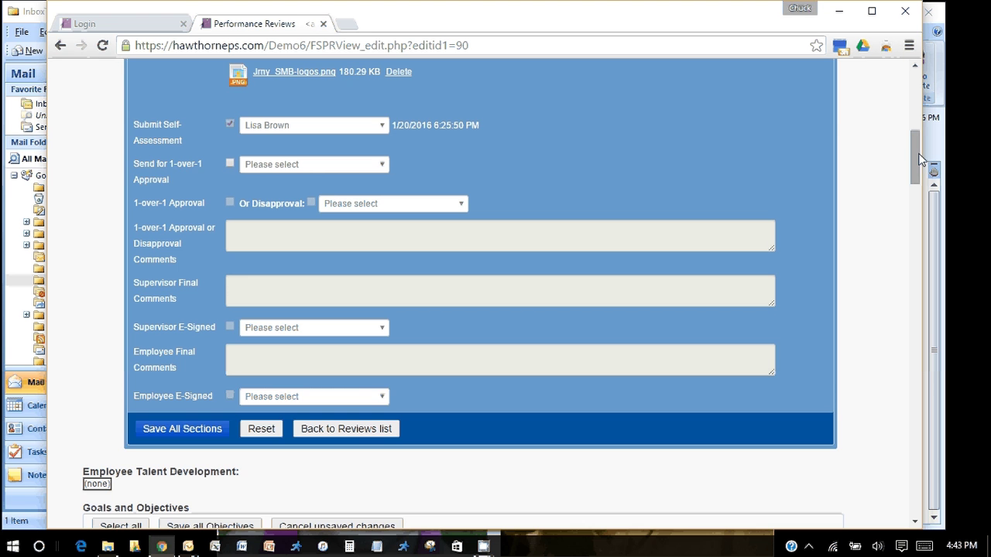
left_click_drag(917, 158, 909, 203)
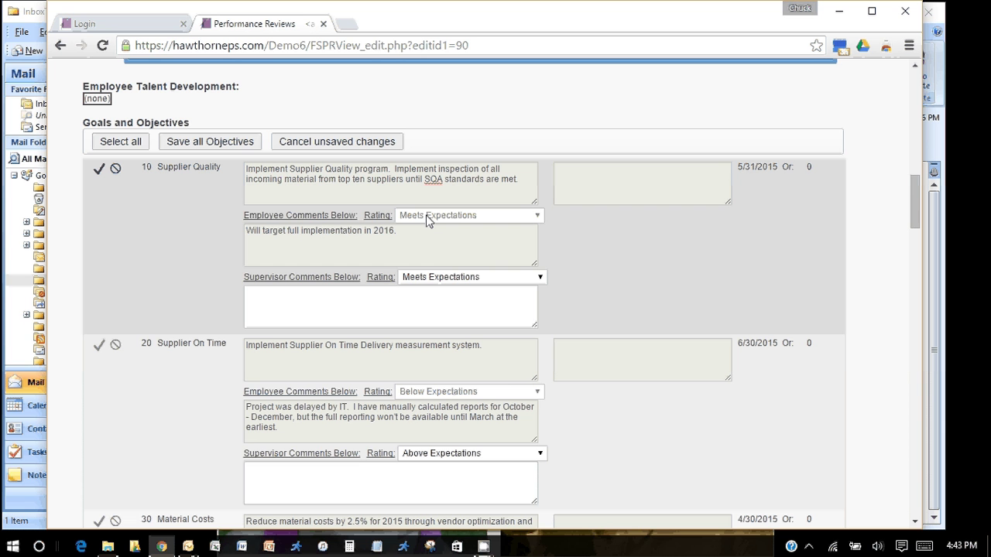
Rate Supplier Quality Meets Expectations with the supervisor comment 'Comments'
left_click(541, 278)
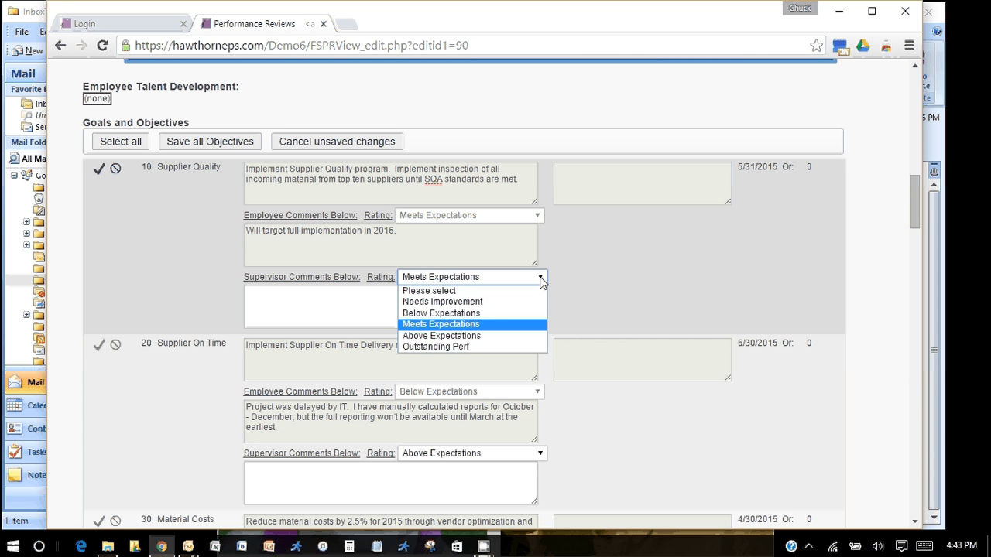
left_click(485, 324)
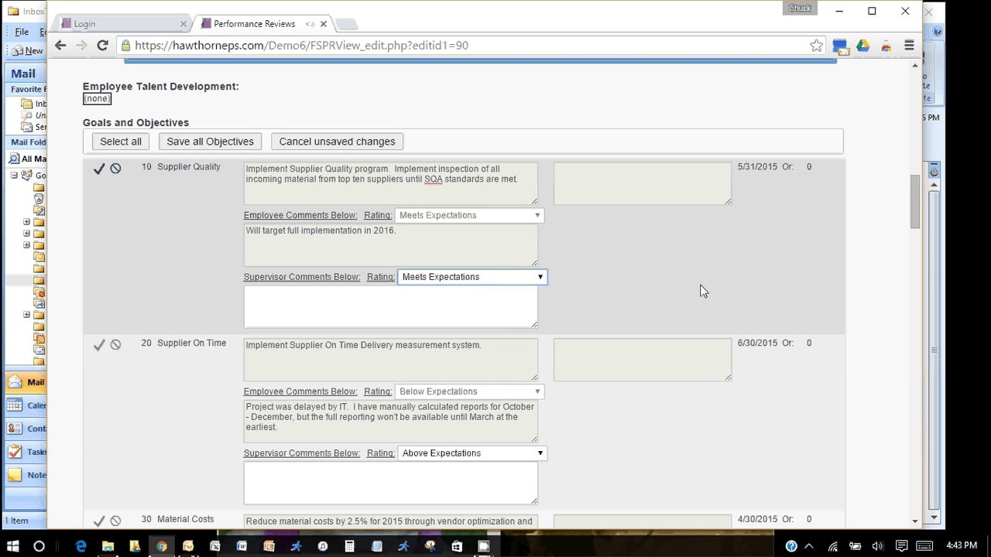
left_click(335, 299)
type("Com")
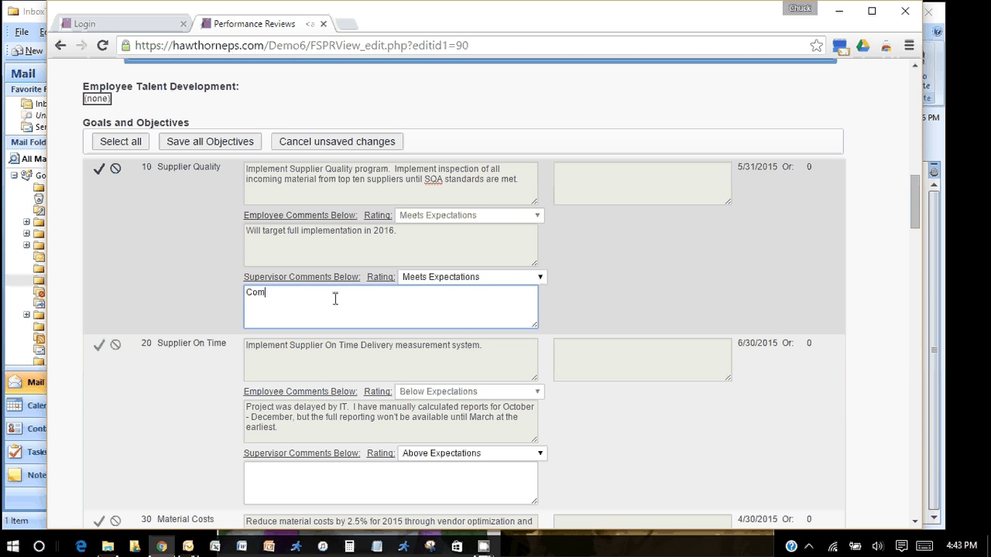
type("ments")
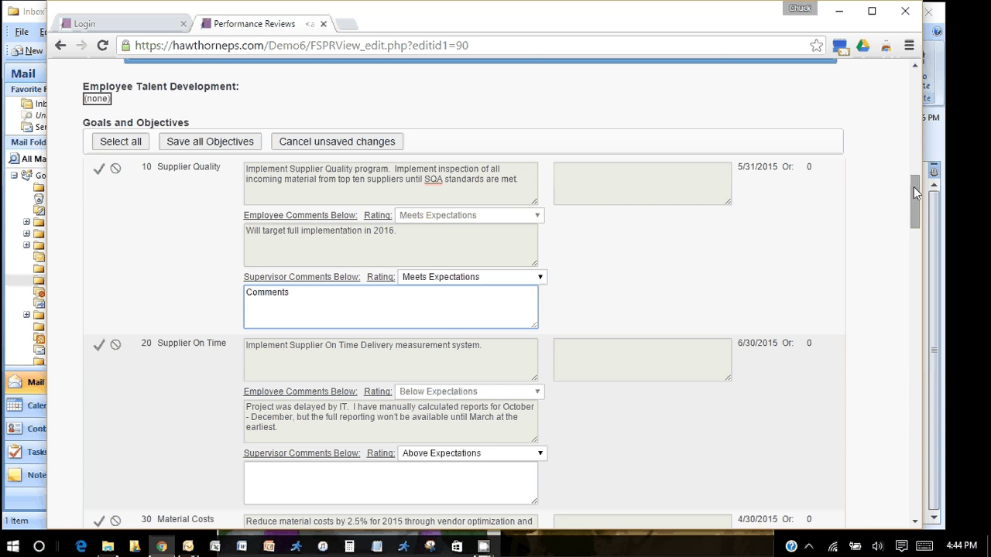
Scroll down past the goals to the Office Supplies accomplishment
scroll(914, 185, "down", 1)
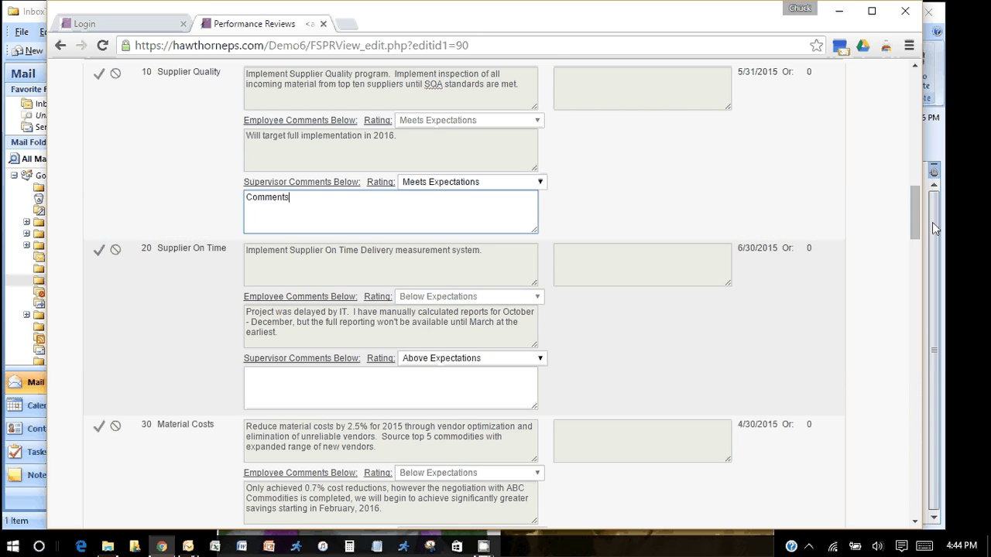
left_click_drag(913, 205, 911, 219)
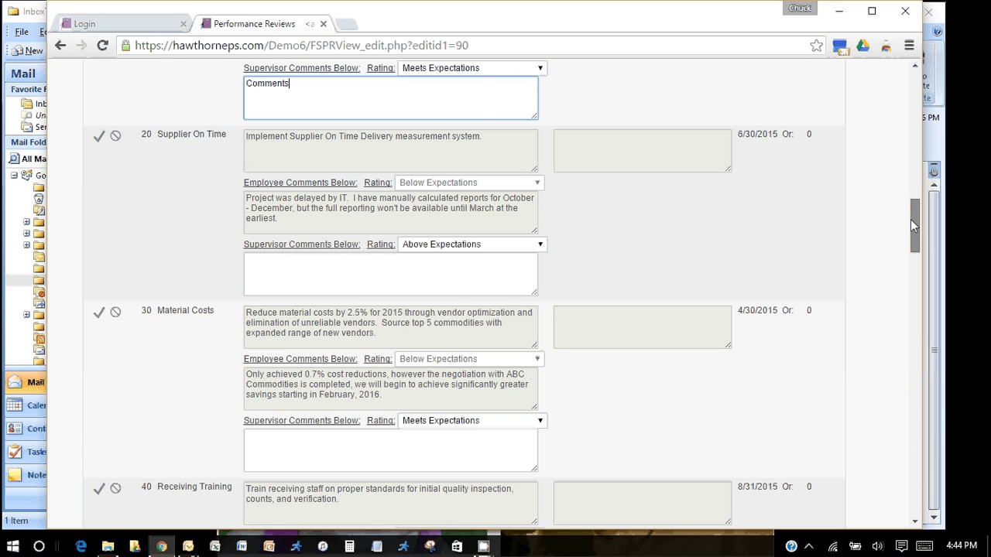
left_click_drag(911, 219, 911, 258)
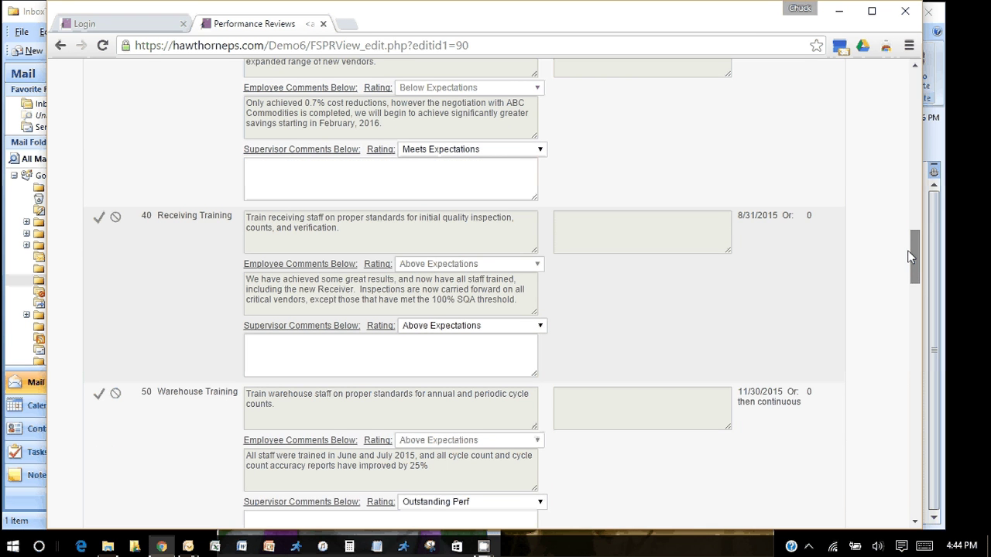
left_click_drag(911, 258, 911, 271)
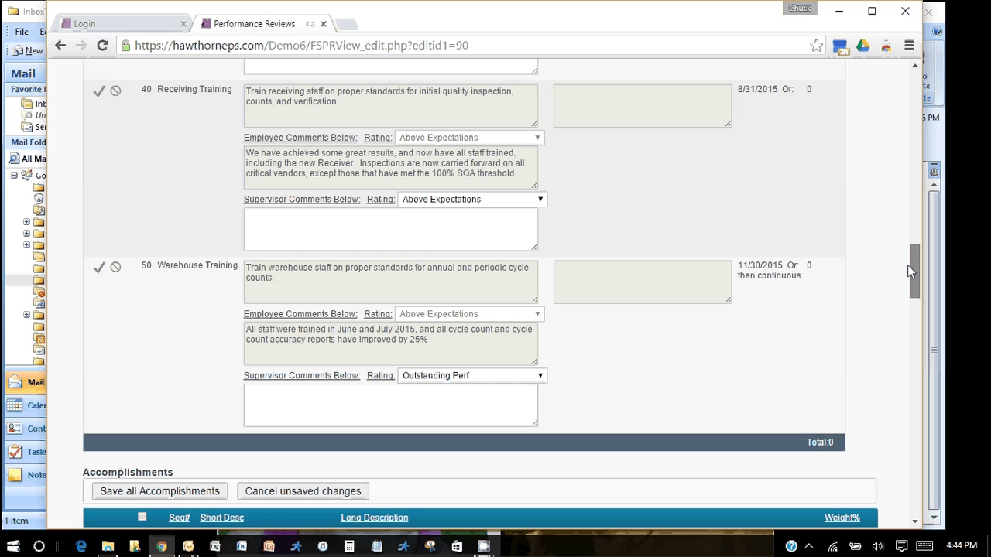
left_click_drag(911, 271, 910, 312)
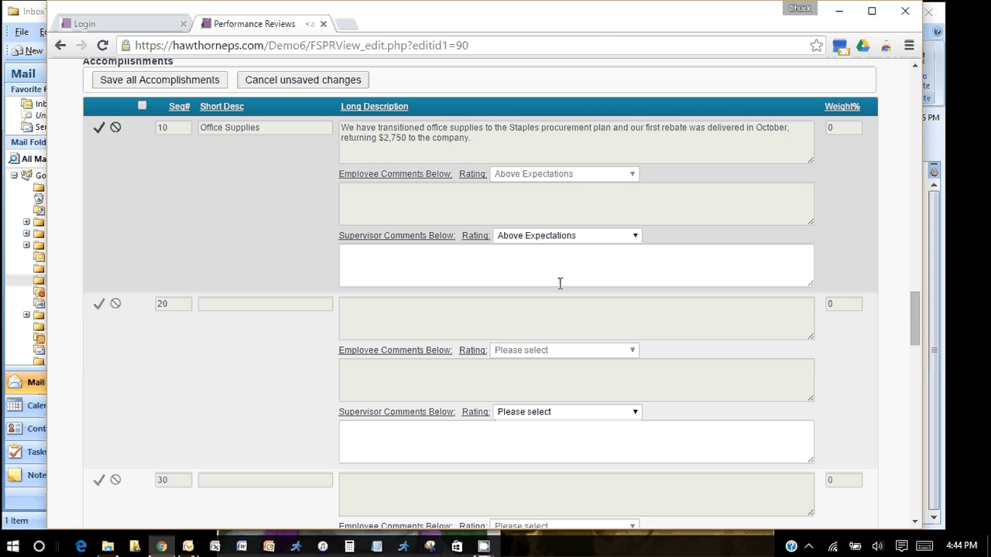
Add the supervisor comment 'Comments' to the Office Supplies accomplishment, then return to the goals
left_click(418, 261)
type("Comments")
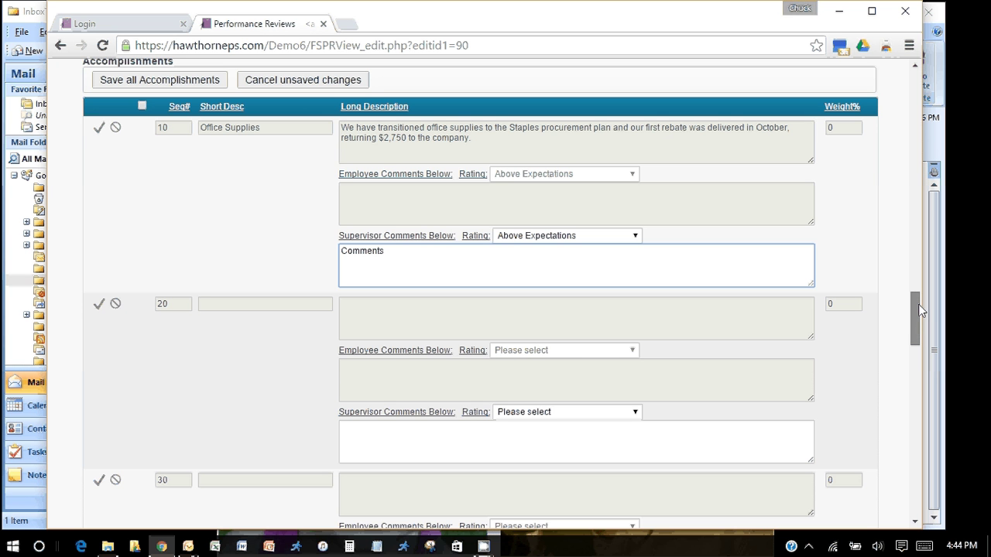
left_click_drag(920, 310, 919, 184)
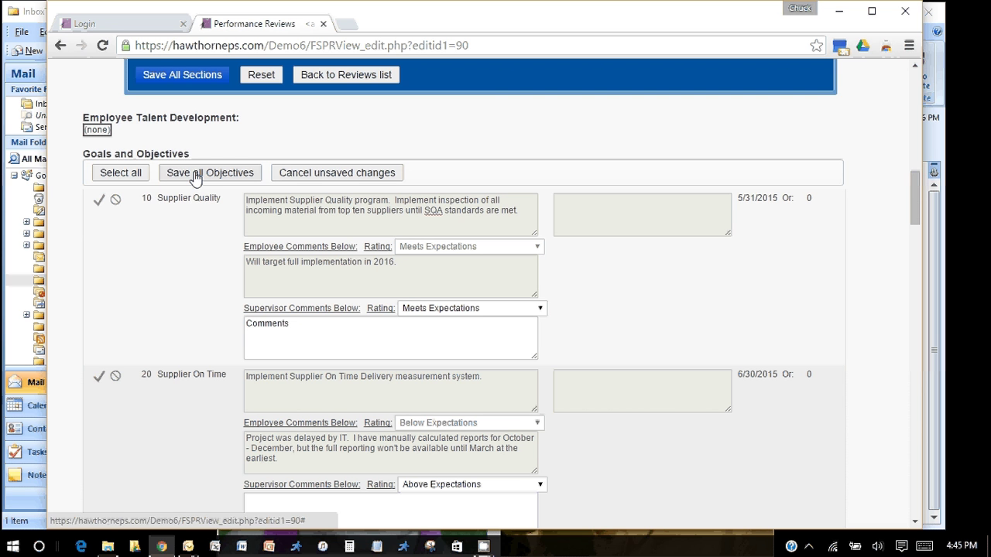
Save all Goals and Objectives and move down to the Accomplishments
left_click(195, 174)
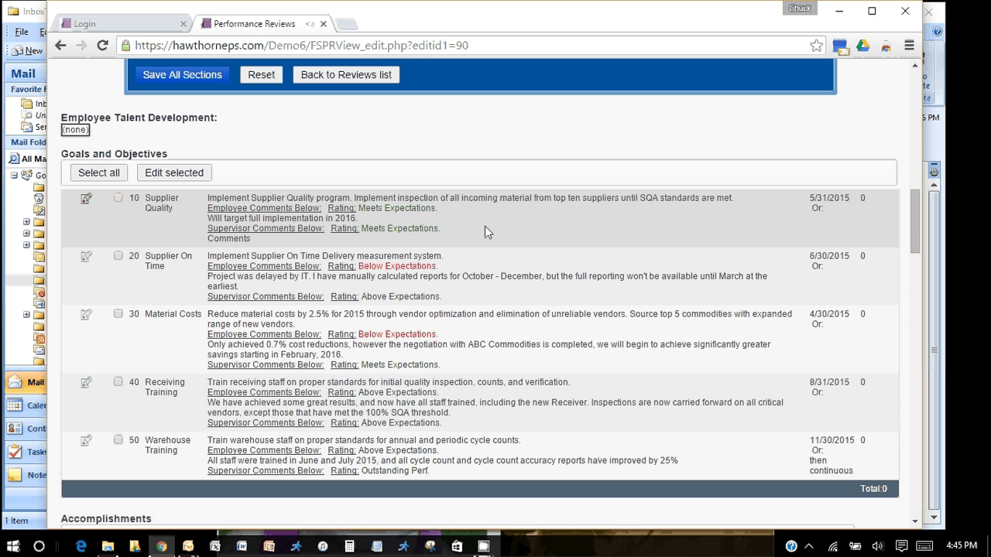
left_click_drag(916, 210, 914, 264)
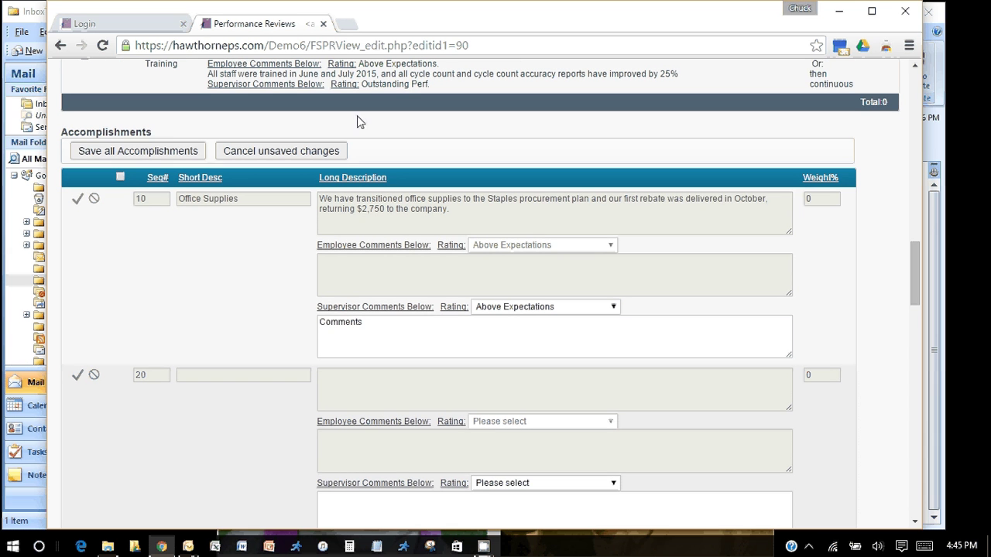
Save all Accomplishments and move down to the Organizational Values
left_click(175, 155)
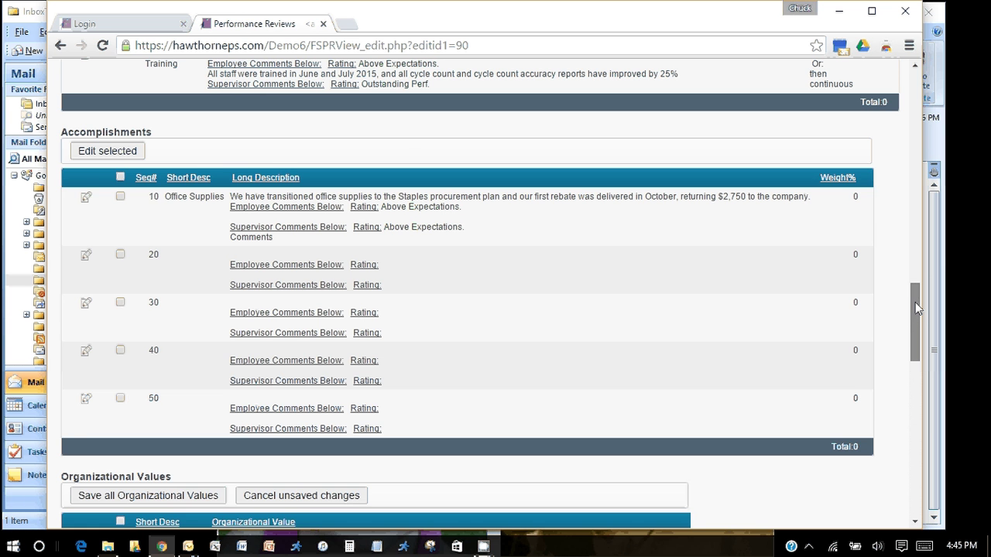
left_click_drag(915, 302, 909, 366)
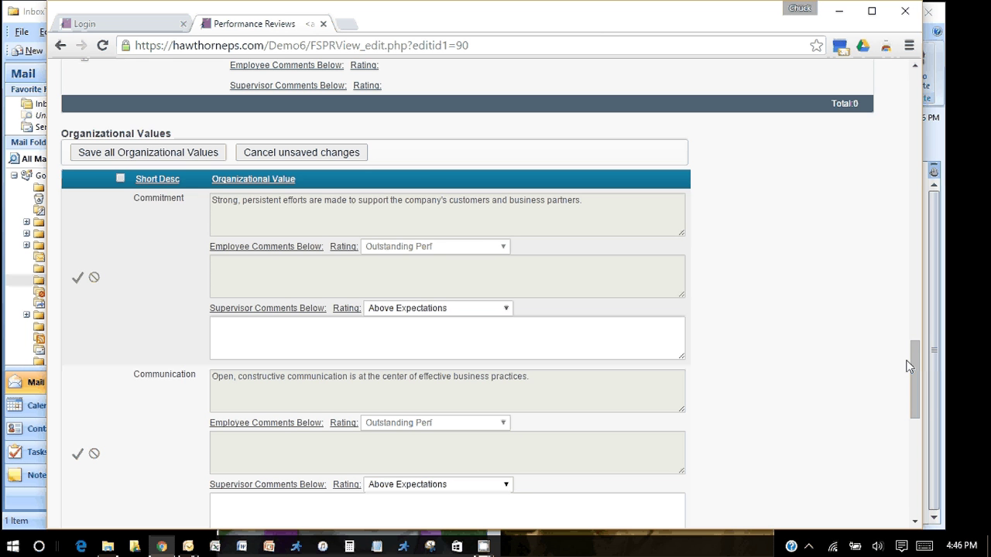
Rate Commitment Outstanding Perf with the comment 'Comments' and save it
left_click(507, 309)
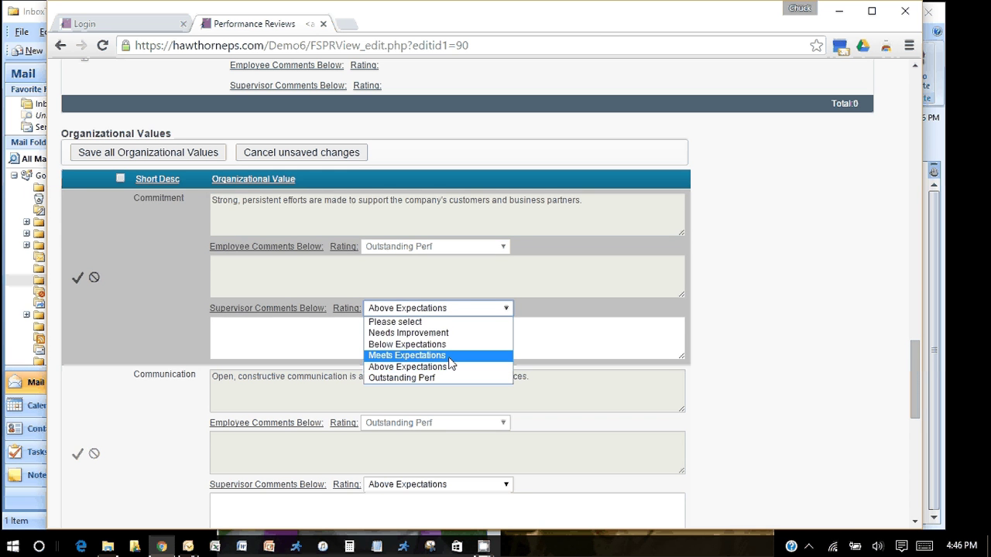
left_click(449, 357)
left_click(502, 310)
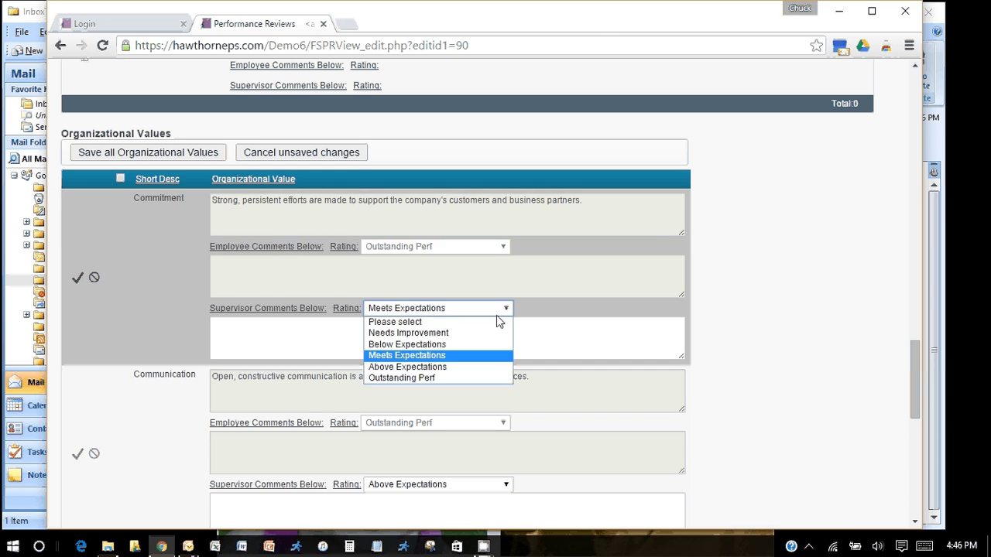
left_click(449, 378)
left_click(283, 328)
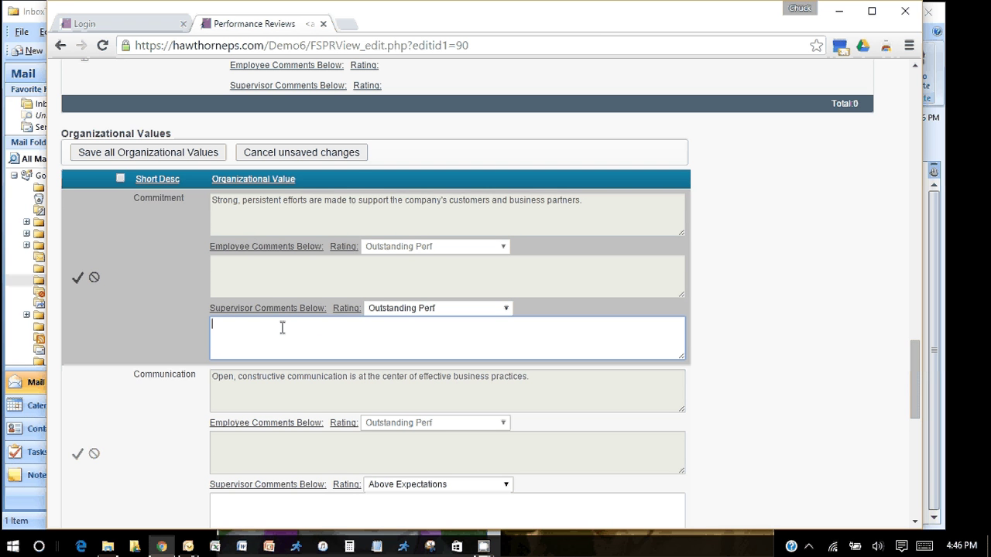
type("Comments")
left_click(76, 281)
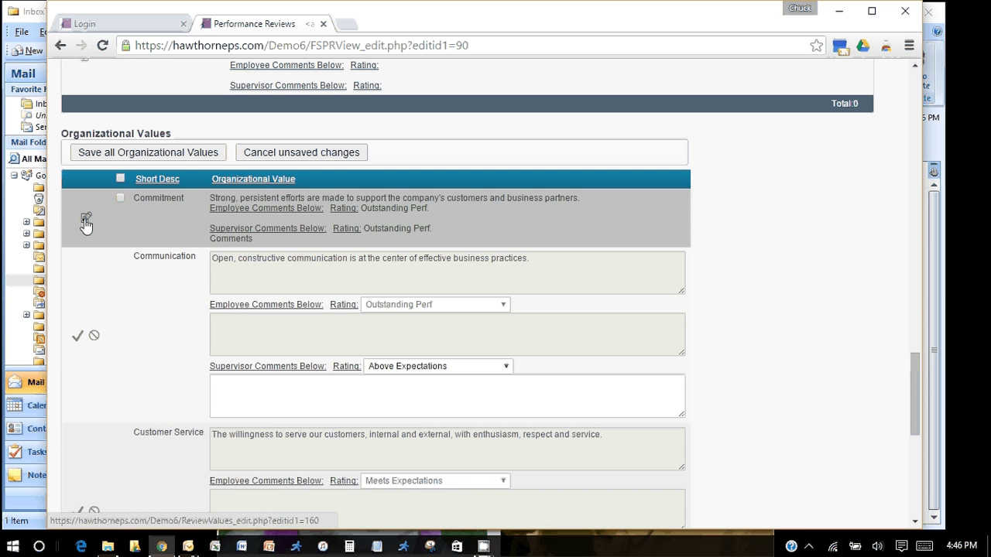
Reopen Commitment, save all Organizational Values, and return to the approval form
left_click(86, 224)
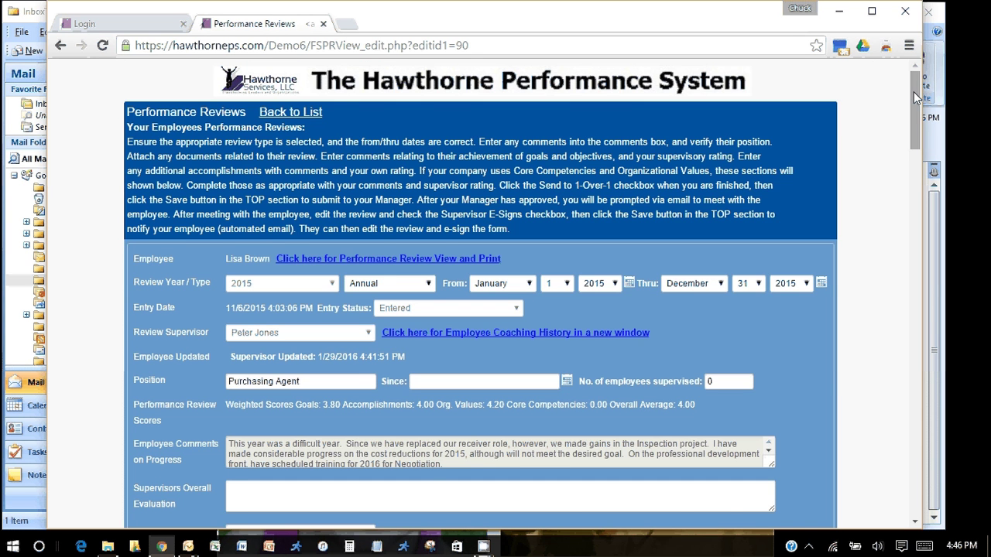
left_click_drag(914, 91, 901, 375)
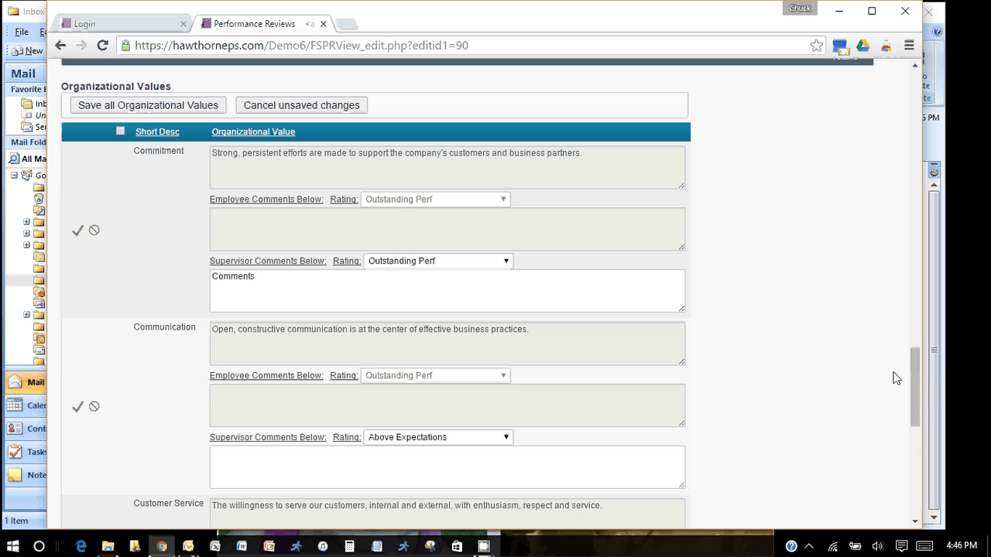
left_click(161, 103)
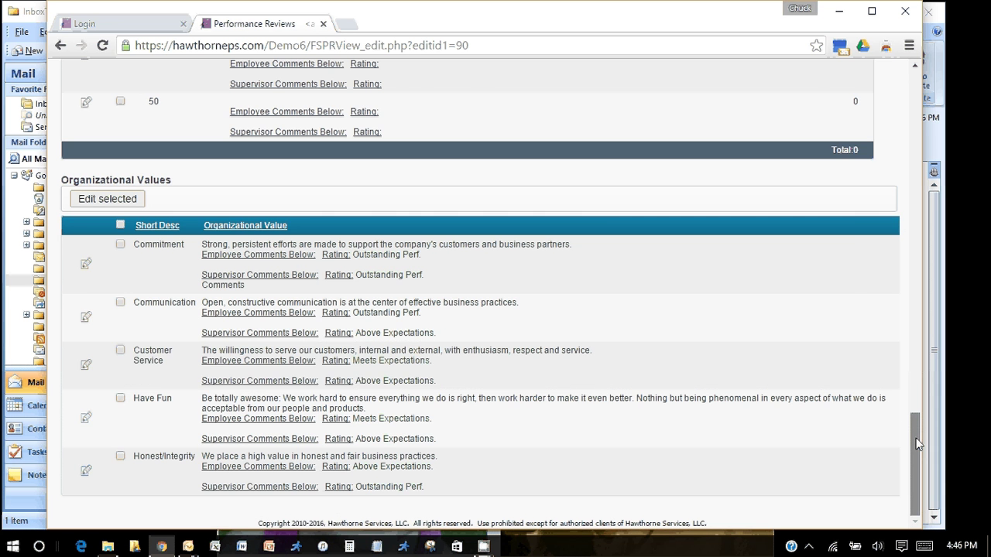
left_click_drag(916, 443, 918, 214)
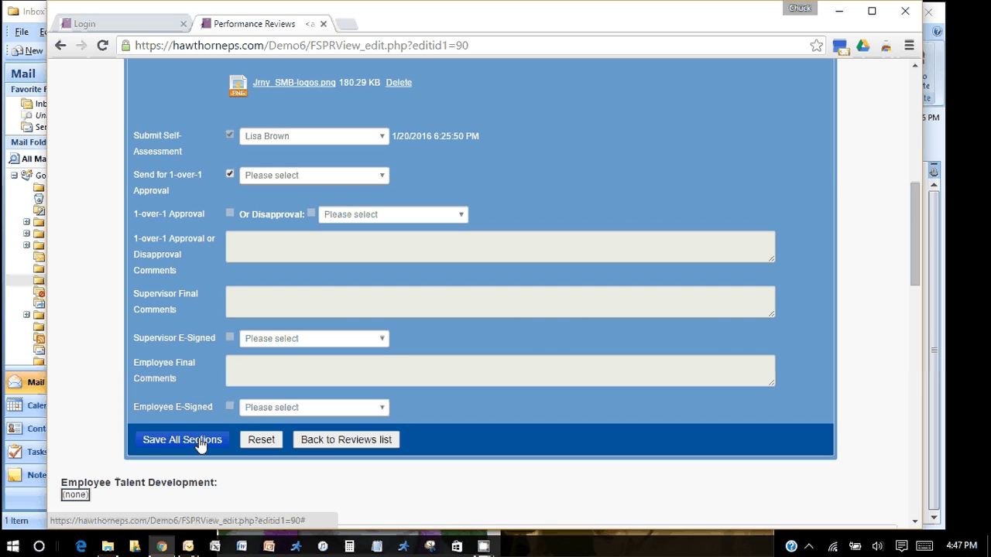
Save all sections of the 2015 review with 1-over-1 approval requested
left_click(183, 439)
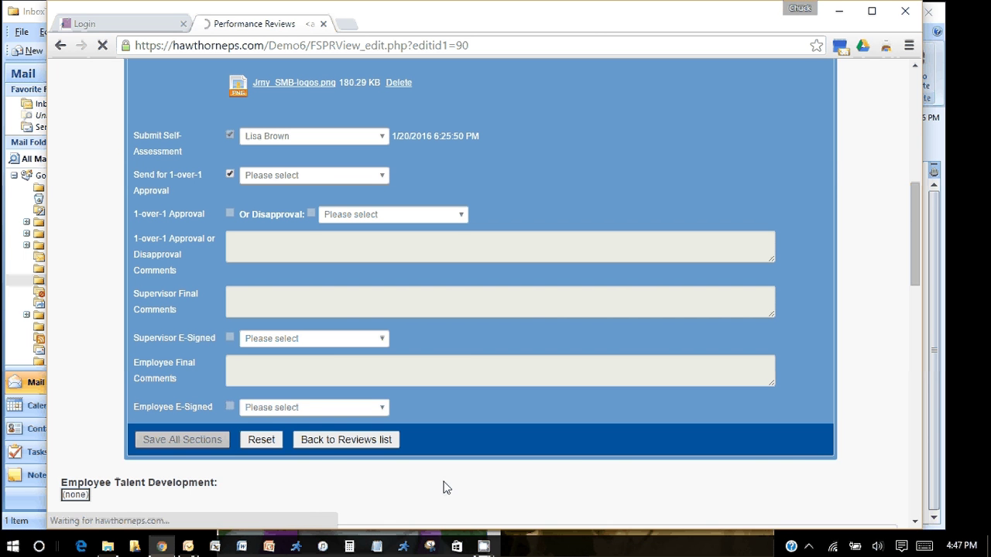